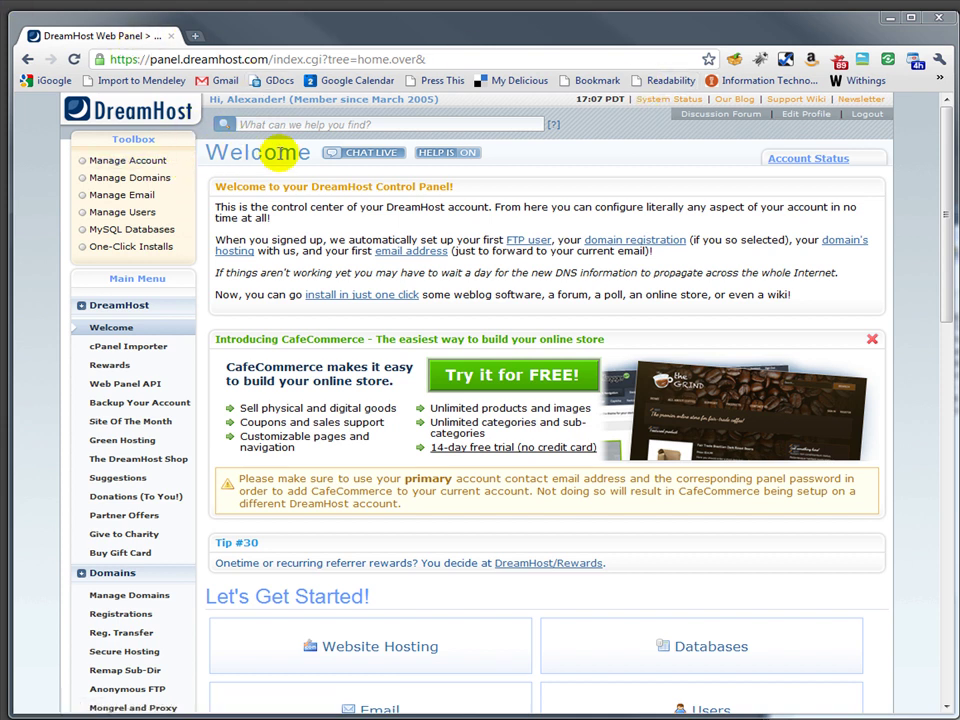
Step: Note the panel's web address, list the domains, and point out halavais.com's registration expiry
{"action": "left_click_drag", "start_coordinate": [266, 59], "coordinate": [140, 60]}
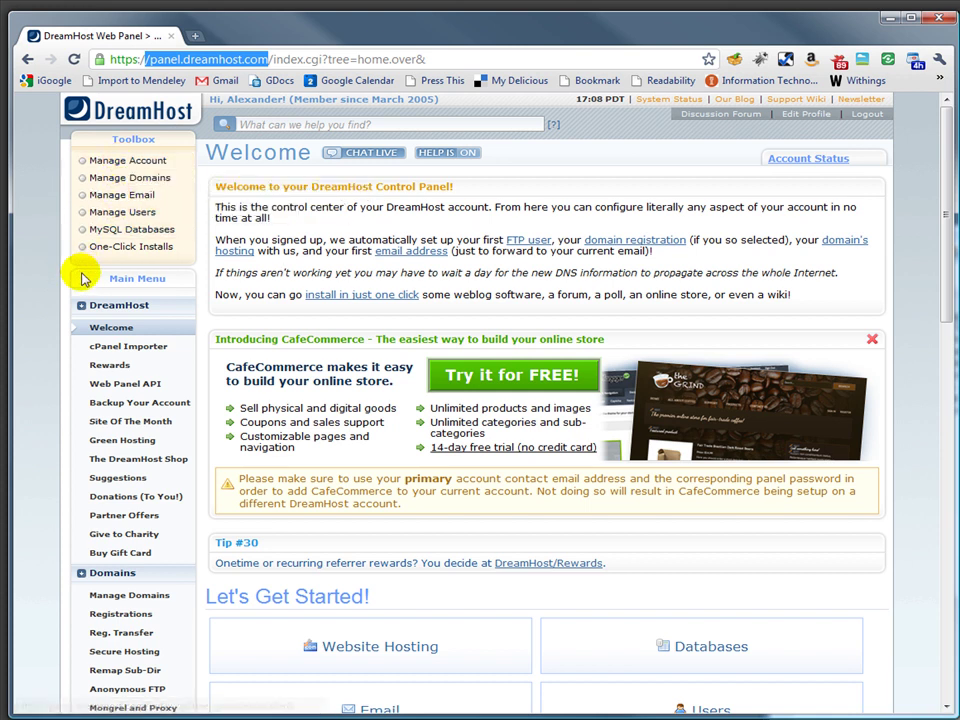
{"action": "left_click", "coordinate": [102, 595]}
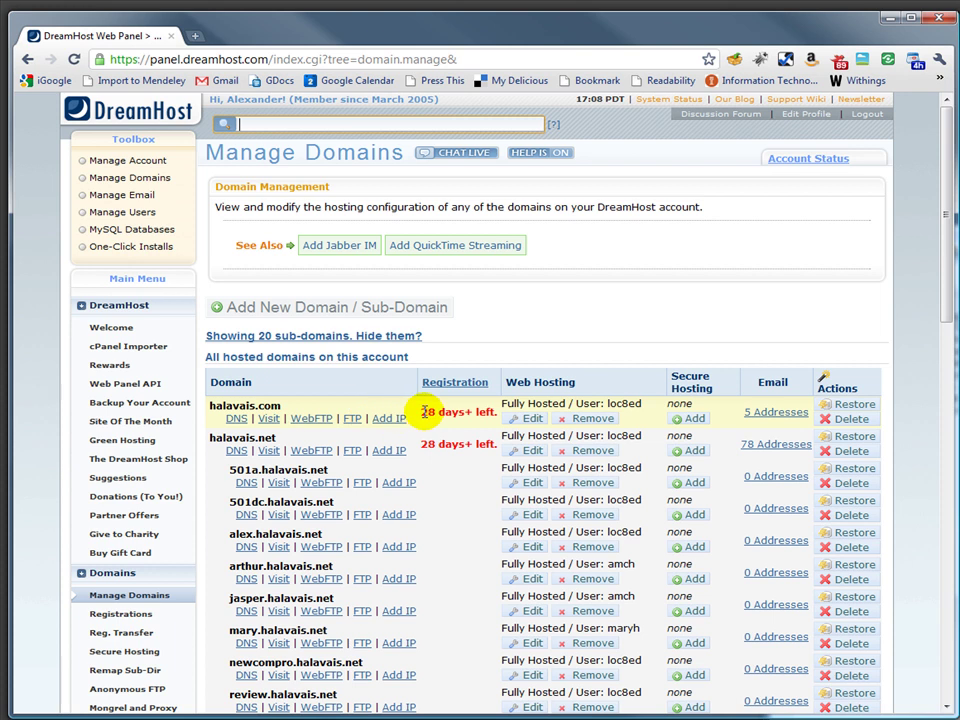
{"action": "left_click_drag", "start_coordinate": [422, 411], "coordinate": [483, 413]}
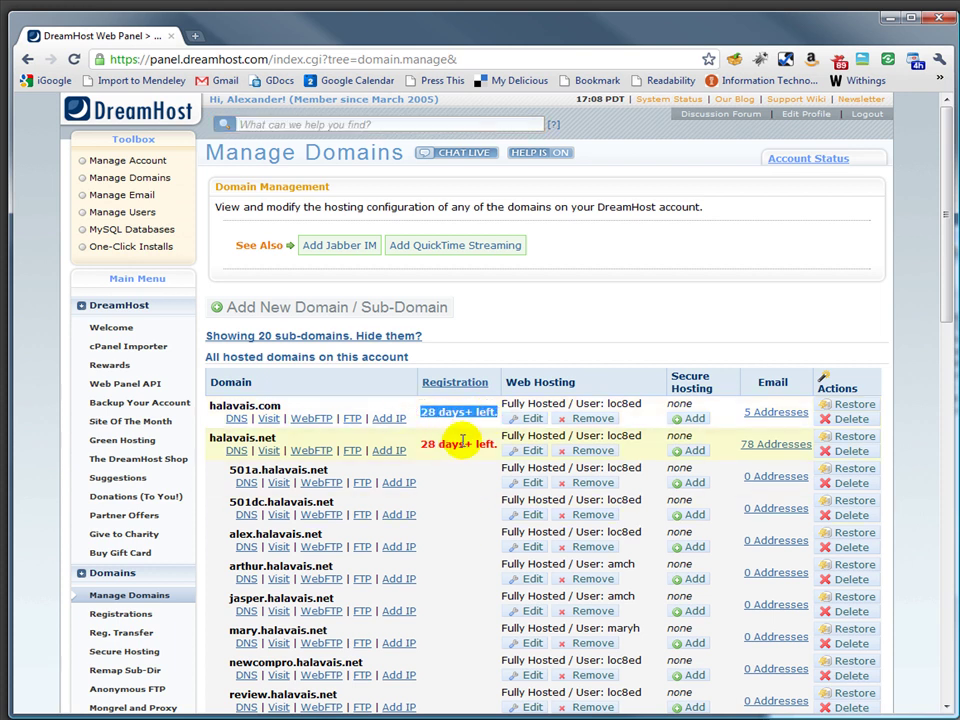
Step: Scroll through the full domain and sub-domain list and back to the top
{"action": "scroll", "coordinate": [455, 445], "scroll_direction": "down", "scroll_amount": 3}
{"action": "scroll", "coordinate": [463, 447], "scroll_direction": "down", "scroll_amount": 5}
{"action": "scroll", "coordinate": [463, 447], "scroll_direction": "down", "scroll_amount": 3}
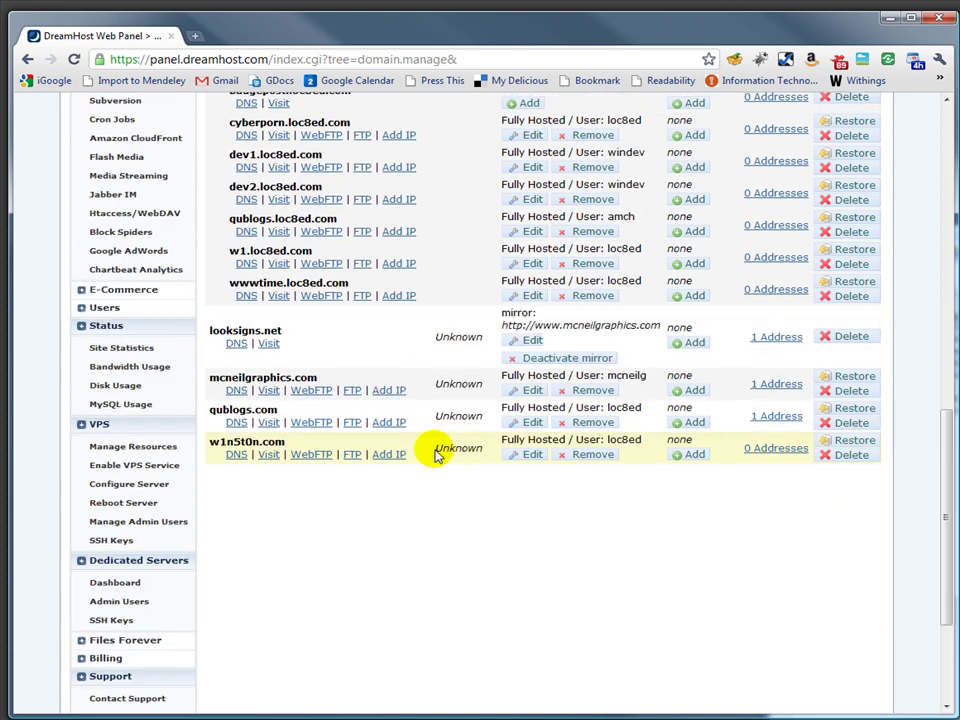
{"action": "left_click_drag", "start_coordinate": [439, 450], "coordinate": [482, 452]}
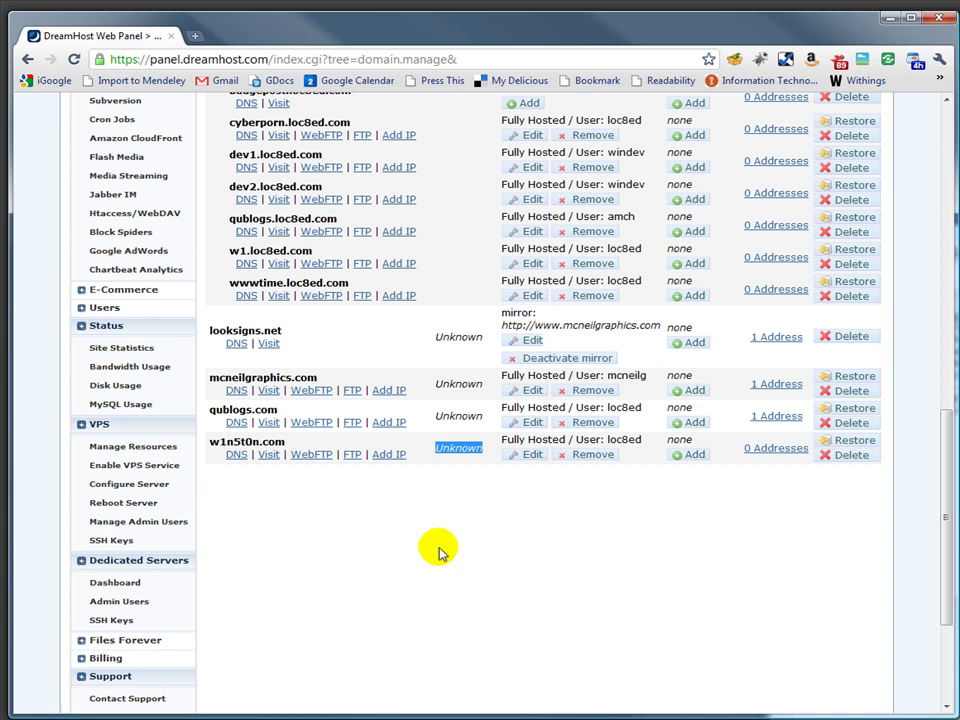
{"action": "scroll", "coordinate": [439, 551], "scroll_direction": "up", "scroll_amount": 4}
{"action": "scroll", "coordinate": [461, 634], "scroll_direction": "down", "scroll_amount": 1}
{"action": "scroll", "coordinate": [553, 525], "scroll_direction": "down", "scroll_amount": 1}
{"action": "scroll", "coordinate": [479, 556], "scroll_direction": "down", "scroll_amount": 1}
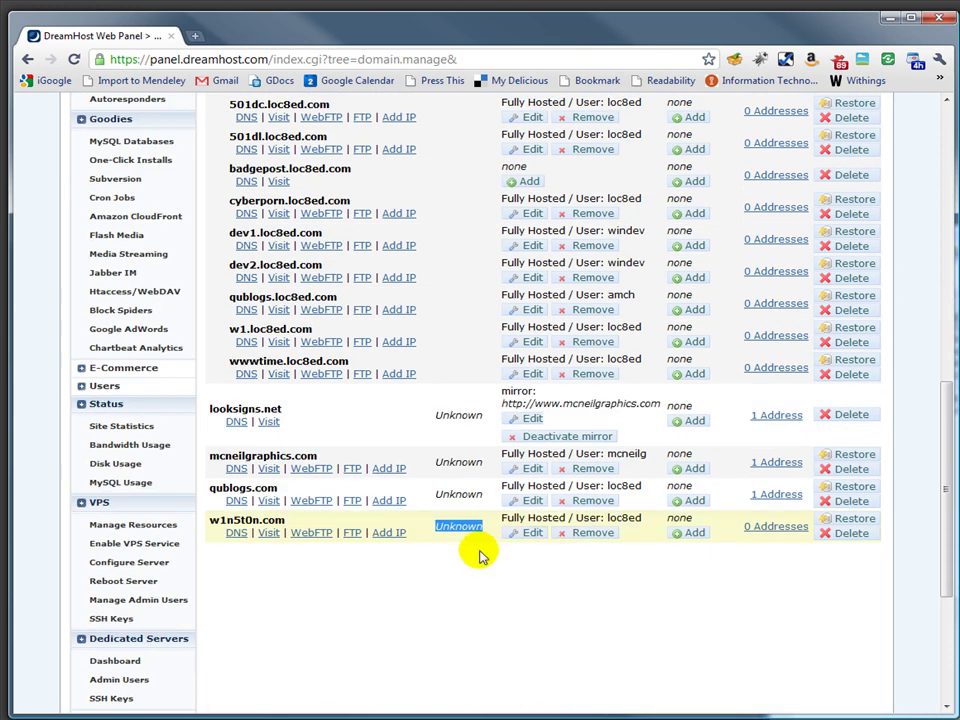
{"action": "scroll", "coordinate": [479, 556], "scroll_direction": "up", "scroll_amount": 10}
{"action": "scroll", "coordinate": [479, 556], "scroll_direction": "up", "scroll_amount": 2}
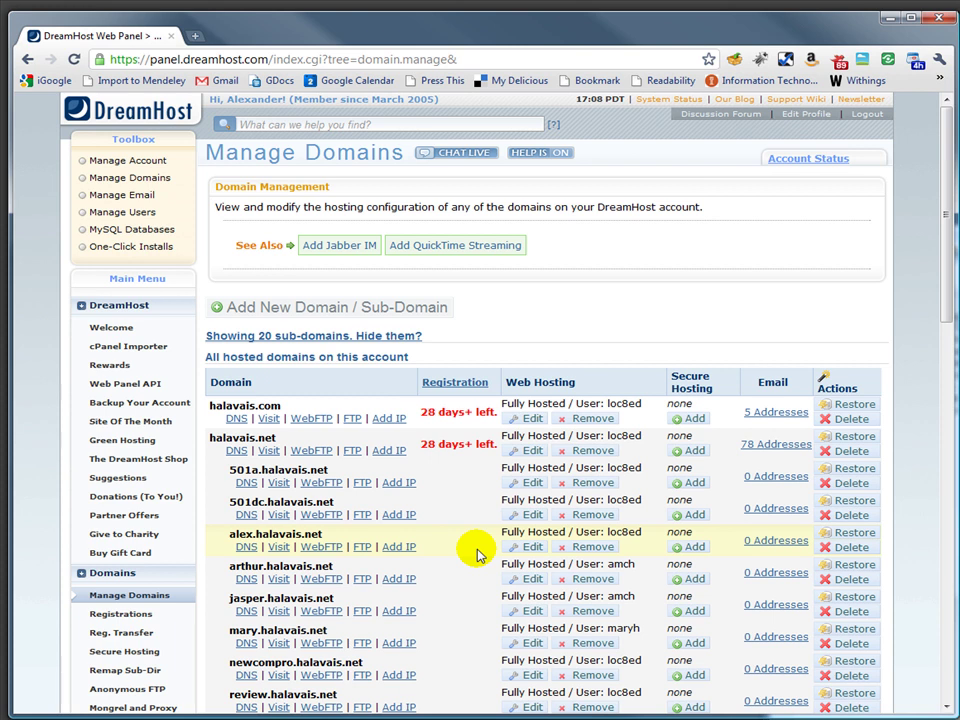
Step: Open the Web Hosting Edit settings for halavais.com and highlight the hosted domain
{"action": "left_click", "coordinate": [524, 421]}
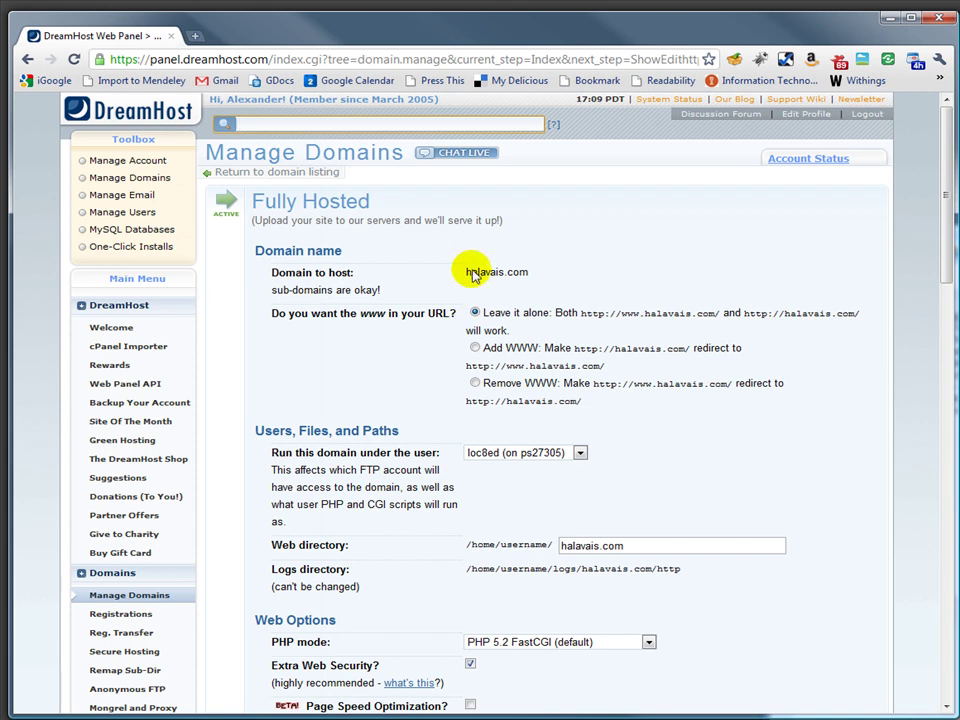
{"action": "left_click_drag", "start_coordinate": [465, 268], "coordinate": [530, 271]}
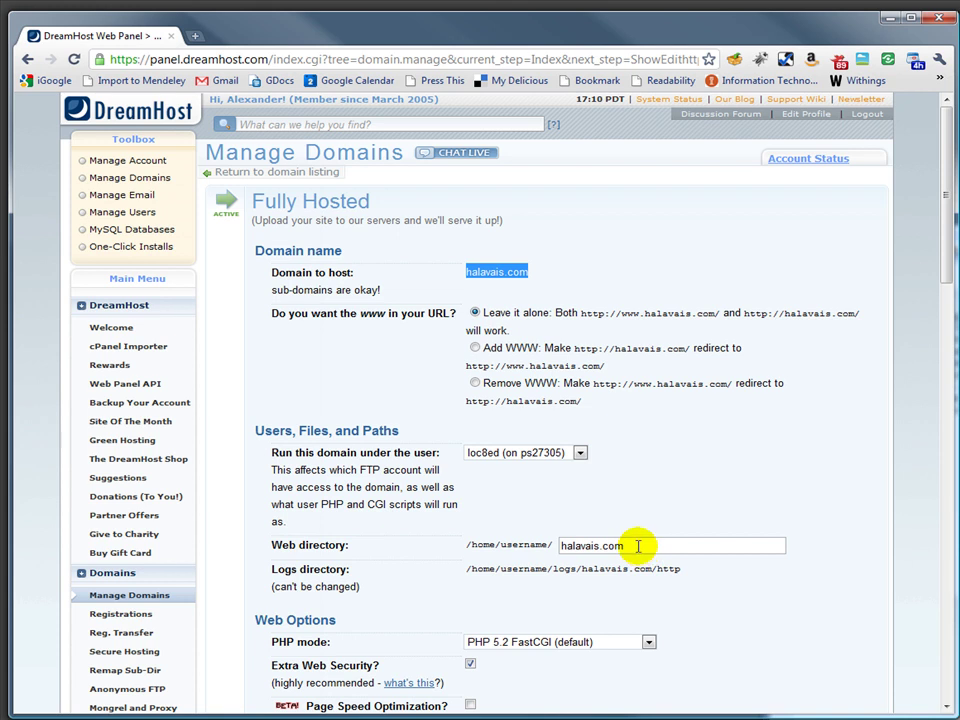
{"action": "left_click", "coordinate": [638, 545]}
{"action": "triple_click", "coordinate": [536, 549]}
{"action": "left_click", "coordinate": [622, 501]}
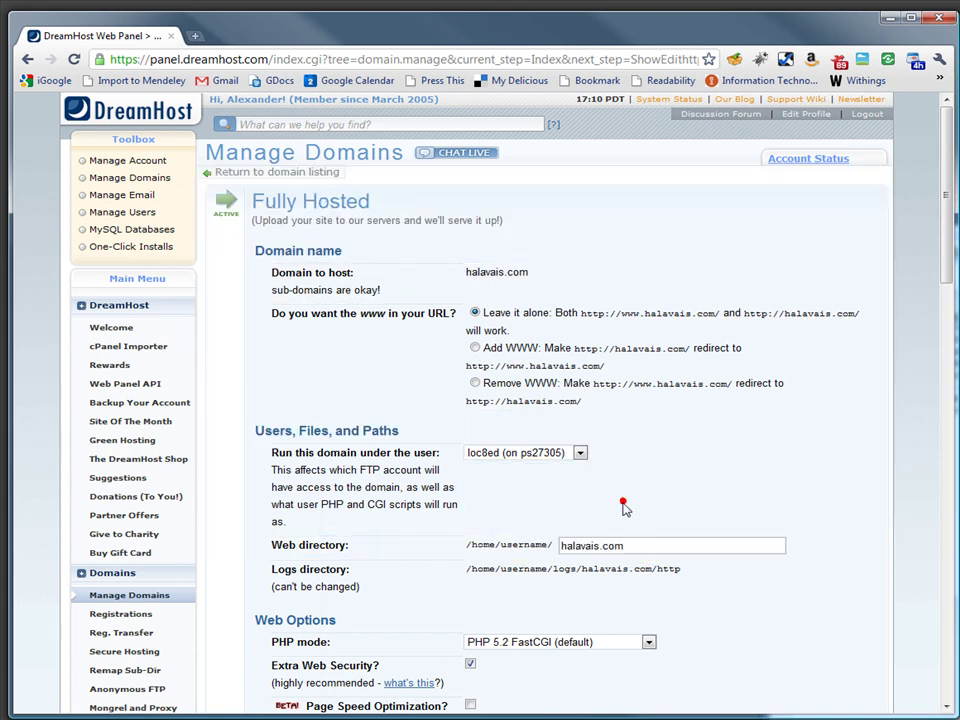
{"action": "double_click", "coordinate": [639, 545]}
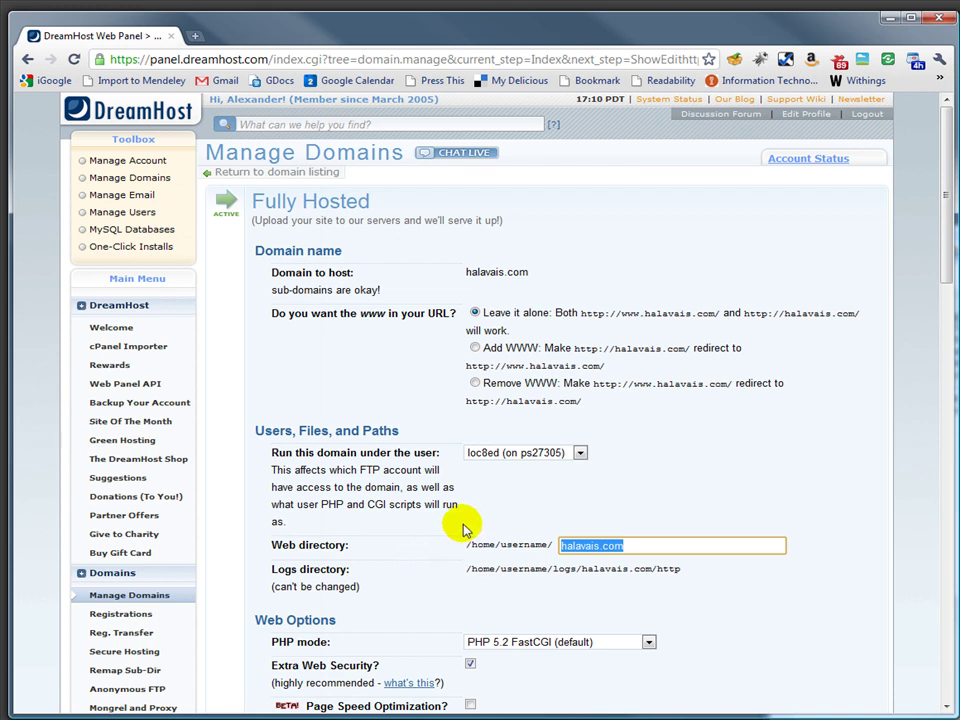
{"action": "scroll", "coordinate": [384, 510], "scroll_direction": "down", "scroll_amount": 5}
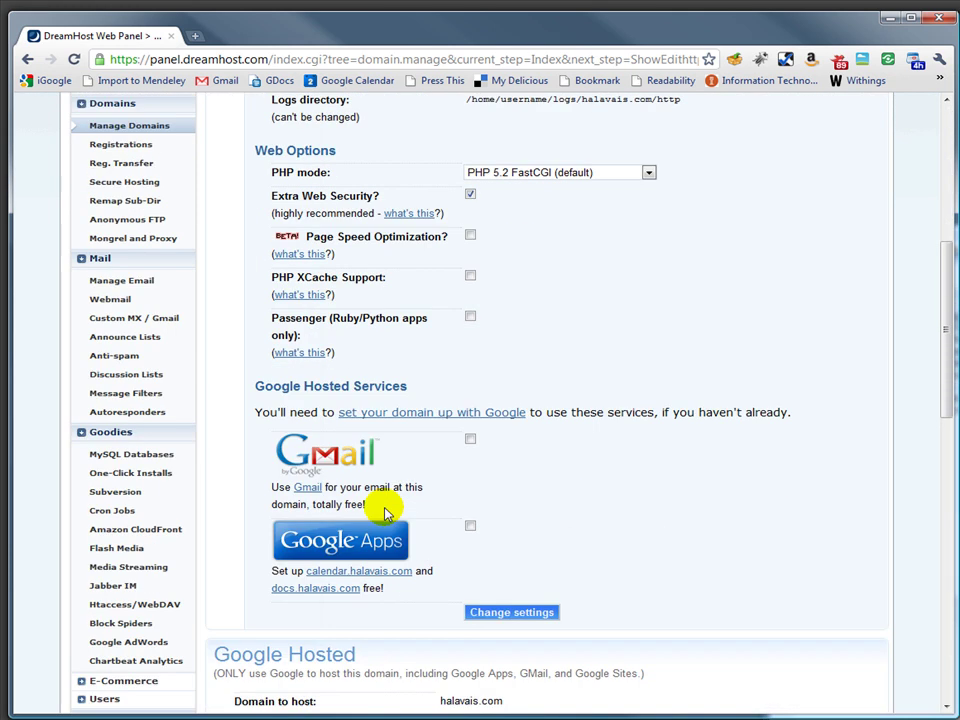
{"action": "scroll", "coordinate": [384, 512], "scroll_direction": "down", "scroll_amount": 4}
{"action": "scroll", "coordinate": [384, 510], "scroll_direction": "up", "scroll_amount": 2}
{"action": "scroll", "coordinate": [384, 510], "scroll_direction": "up", "scroll_amount": 2}
{"action": "scroll", "coordinate": [382, 512], "scroll_direction": "up", "scroll_amount": 4}
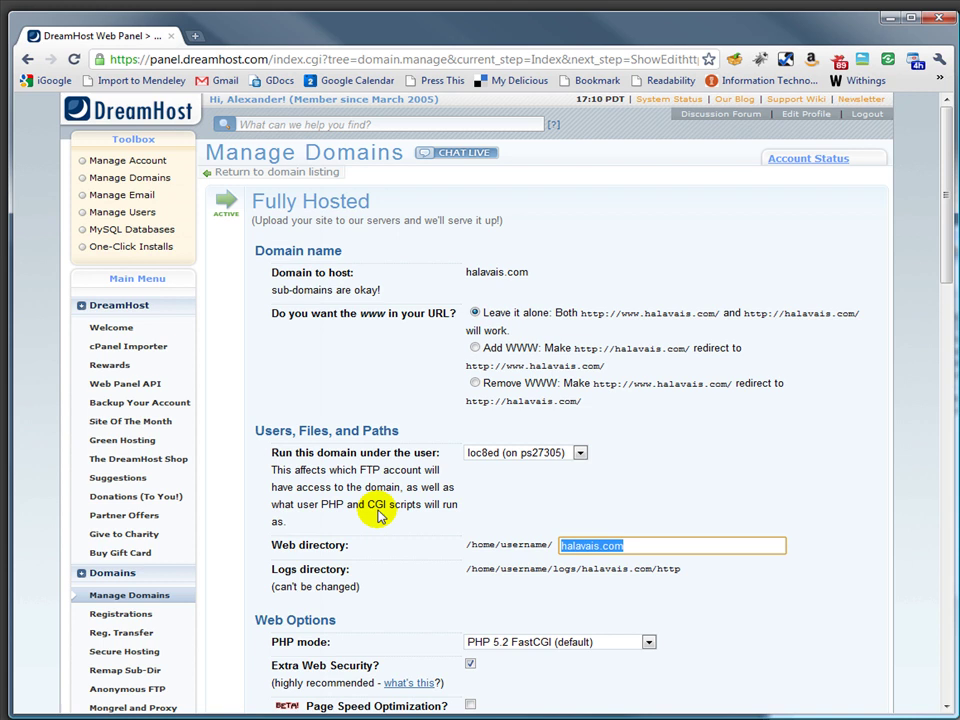
{"action": "scroll", "coordinate": [224, 550], "scroll_direction": "down", "scroll_amount": 3}
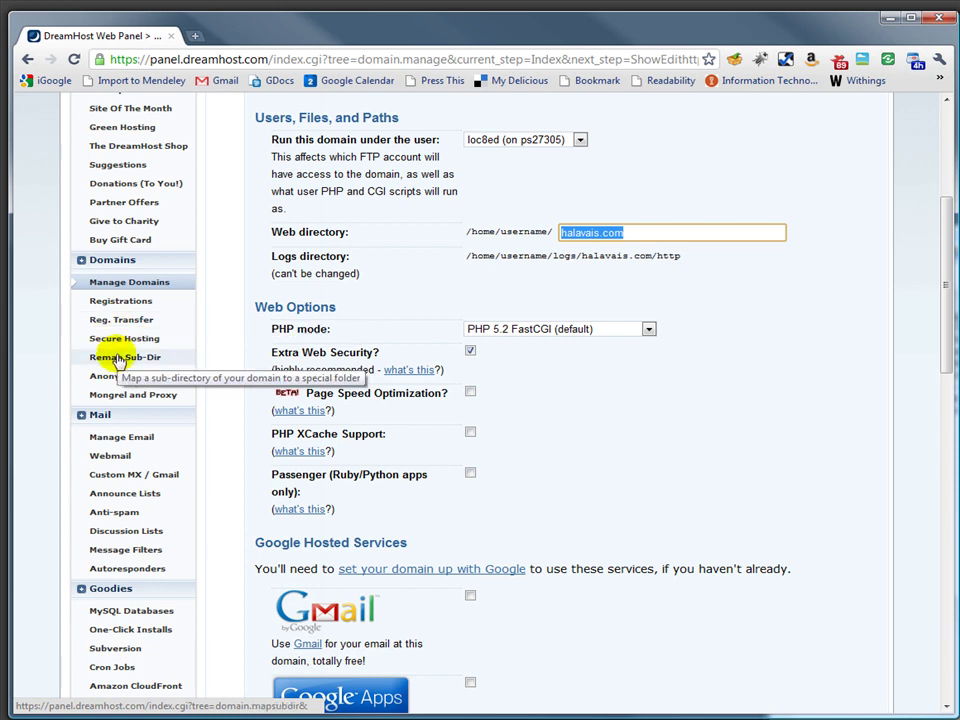
{"action": "left_click", "coordinate": [117, 440]}
{"action": "scroll", "coordinate": [176, 422], "scroll_direction": "up", "scroll_amount": 2}
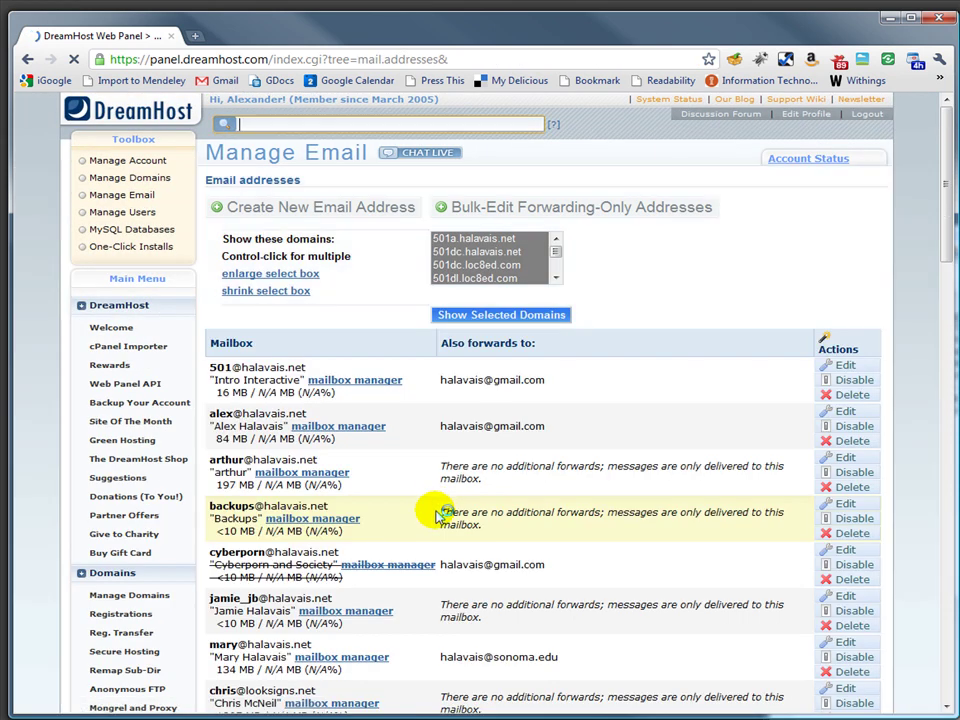
{"action": "scroll", "coordinate": [347, 454], "scroll_direction": "down", "scroll_amount": 1}
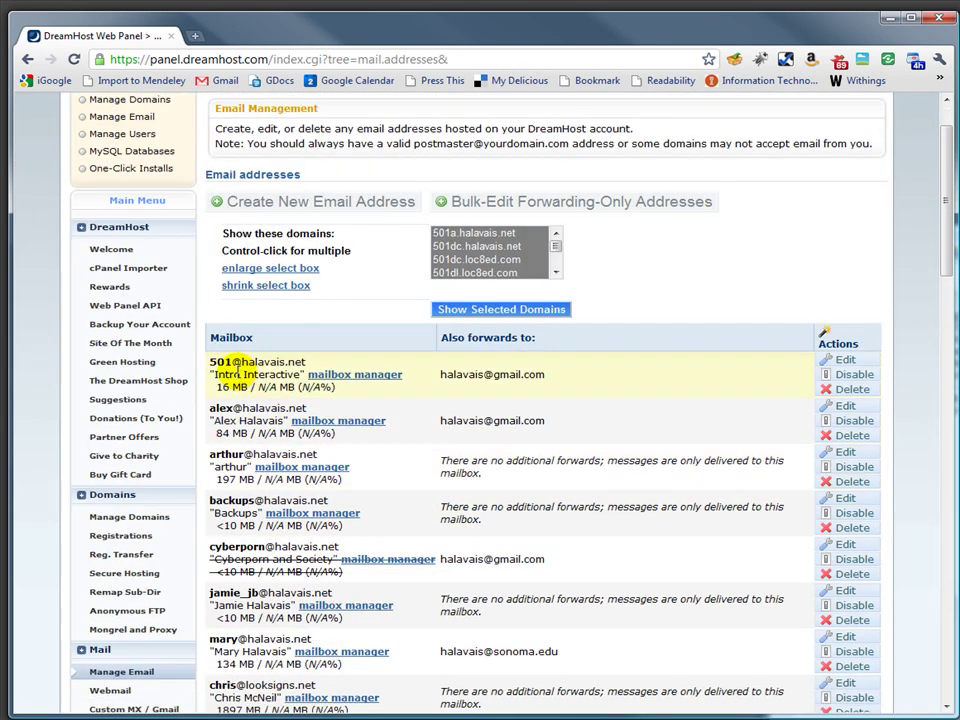
{"action": "scroll", "coordinate": [611, 428], "scroll_direction": "down", "scroll_amount": 10}
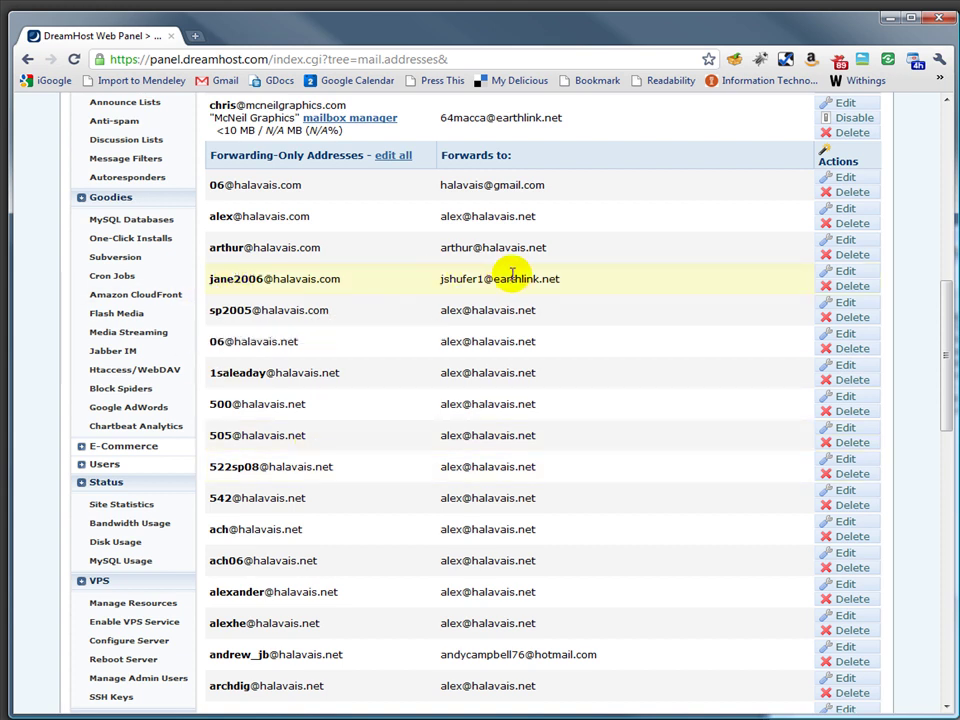
{"action": "scroll", "coordinate": [508, 275], "scroll_direction": "up", "scroll_amount": 5}
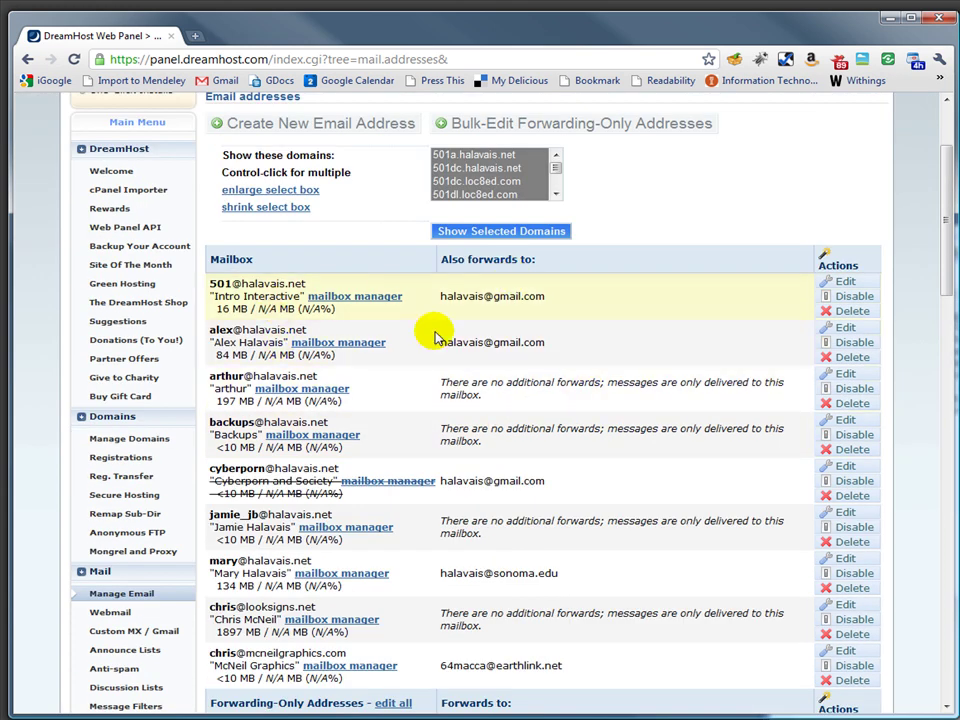
{"action": "scroll", "coordinate": [456, 454], "scroll_direction": "down", "scroll_amount": 2}
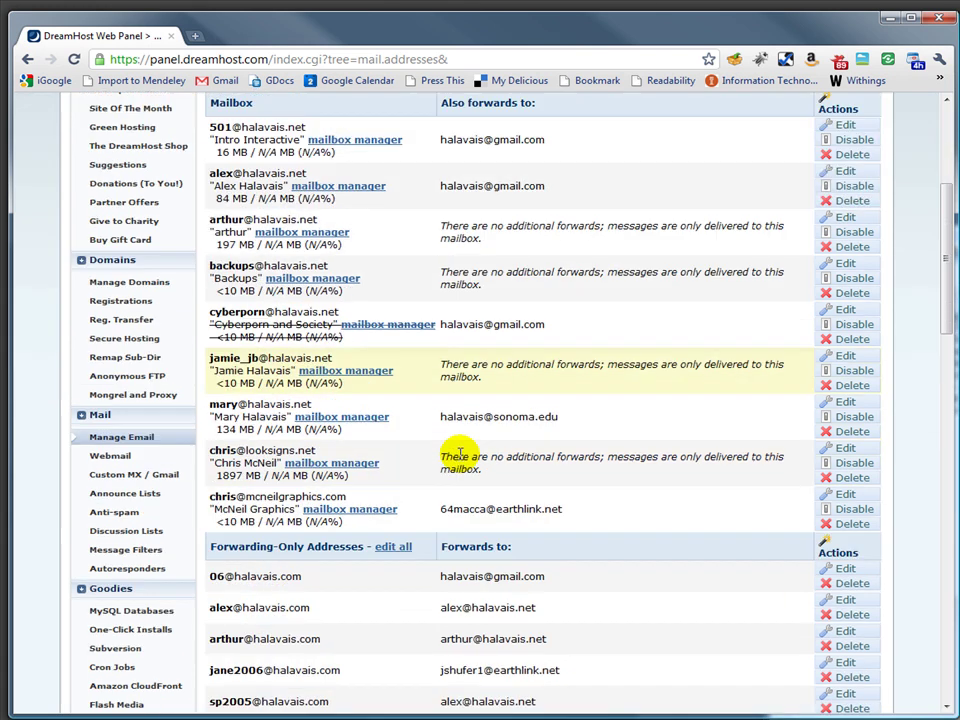
{"action": "scroll", "coordinate": [452, 454], "scroll_direction": "down", "scroll_amount": 2}
{"action": "scroll", "coordinate": [458, 457], "scroll_direction": "up", "scroll_amount": 4}
{"action": "scroll", "coordinate": [458, 452], "scroll_direction": "up", "scroll_amount": 1}
{"action": "scroll", "coordinate": [400, 490], "scroll_direction": "down", "scroll_amount": 1}
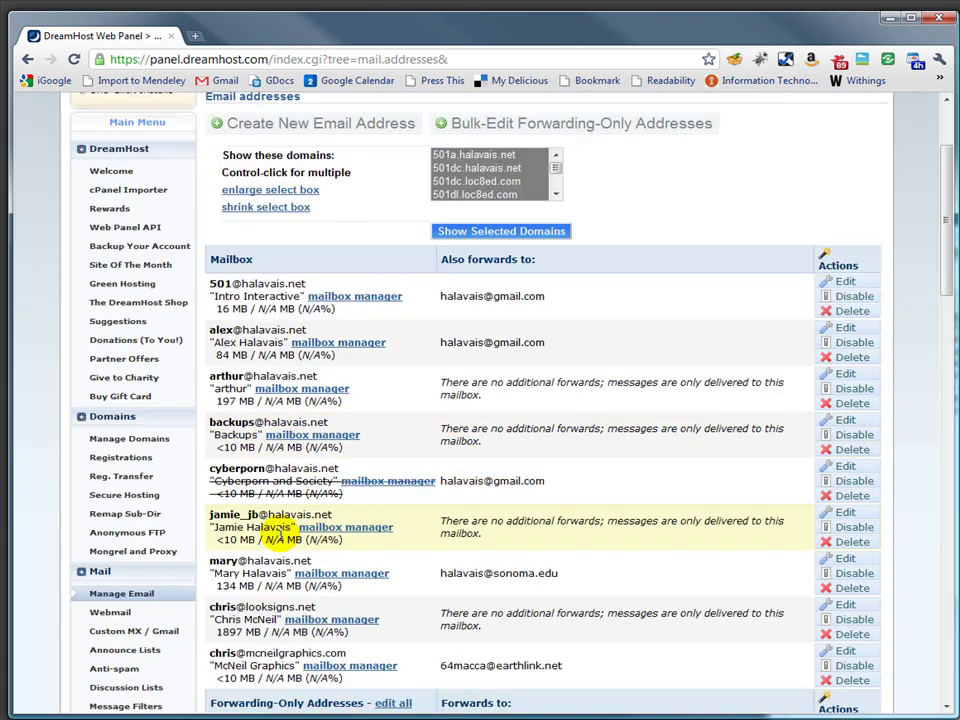
{"action": "scroll", "coordinate": [50, 462], "scroll_direction": "down", "scroll_amount": 3}
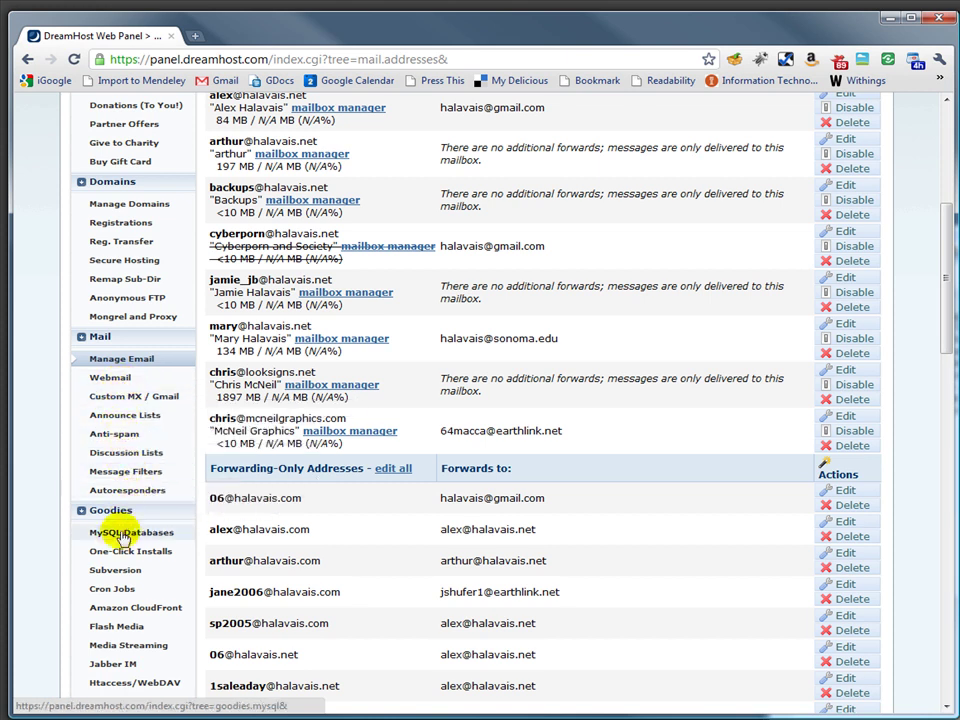
{"action": "mouse_move", "coordinate": [131, 532]}
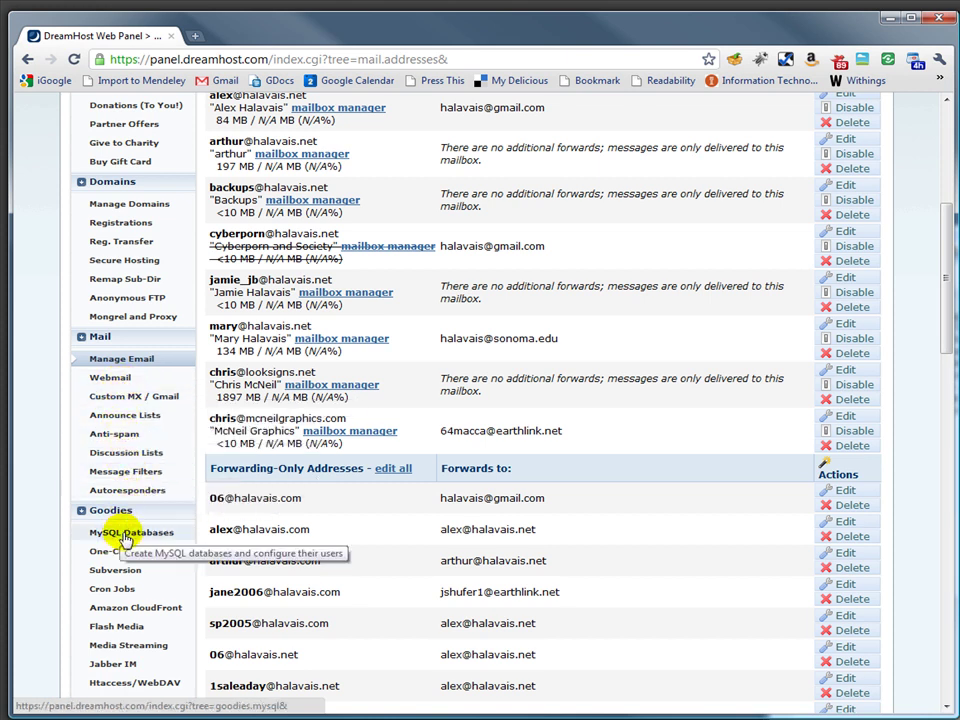
Step: Go to MySQL Databases under Goodies and scroll down to the database list
{"action": "left_click", "coordinate": [126, 533]}
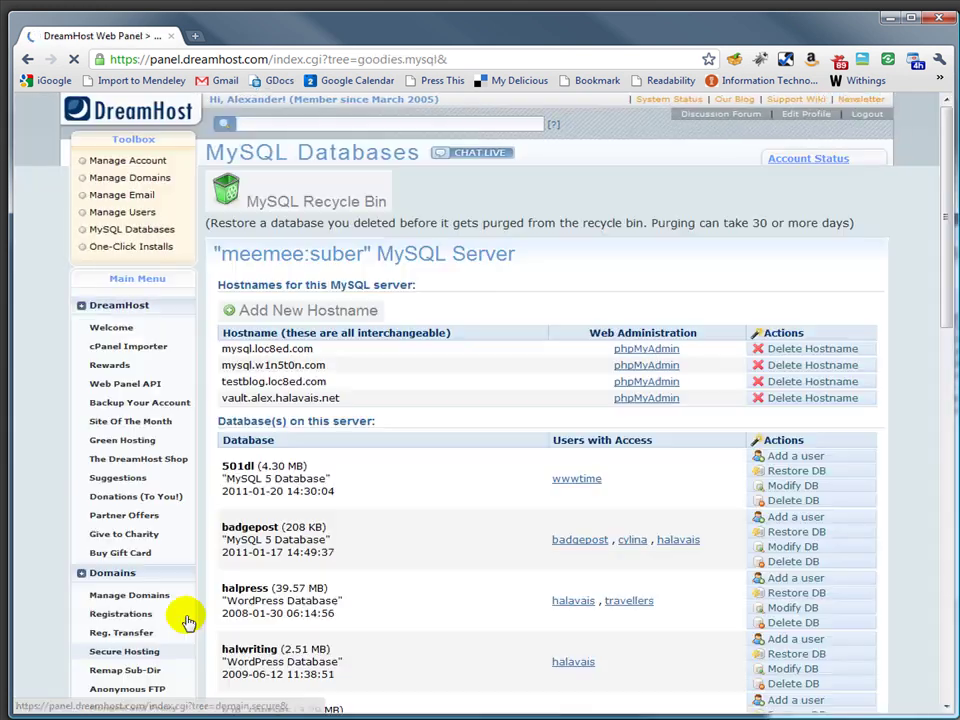
{"action": "scroll", "coordinate": [226, 350], "scroll_direction": "down", "scroll_amount": 4}
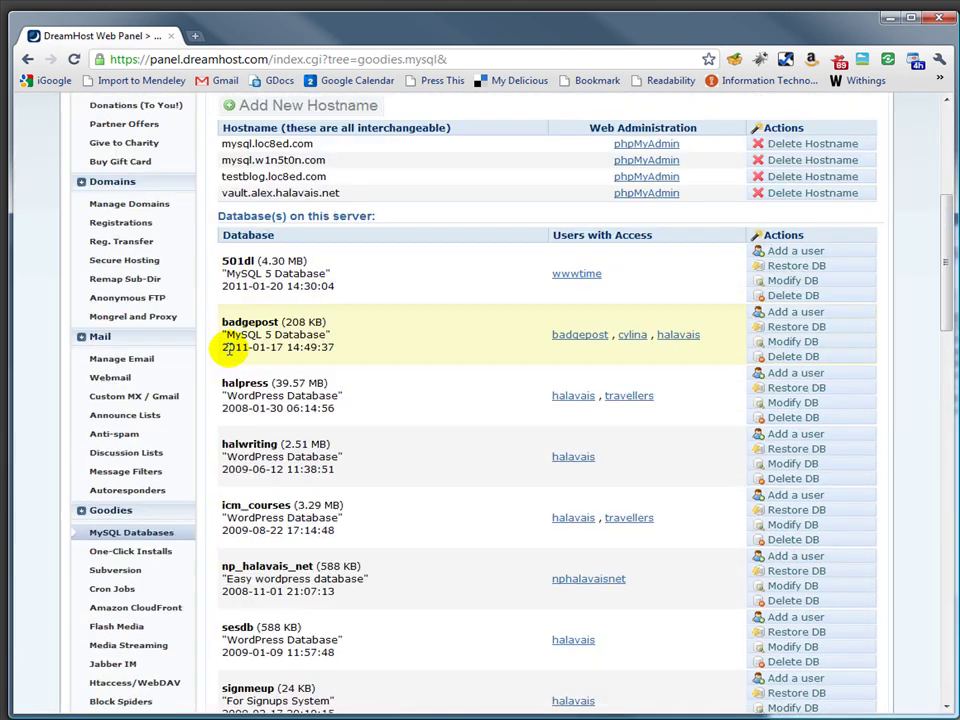
{"action": "scroll", "coordinate": [226, 350], "scroll_direction": "down", "scroll_amount": 1}
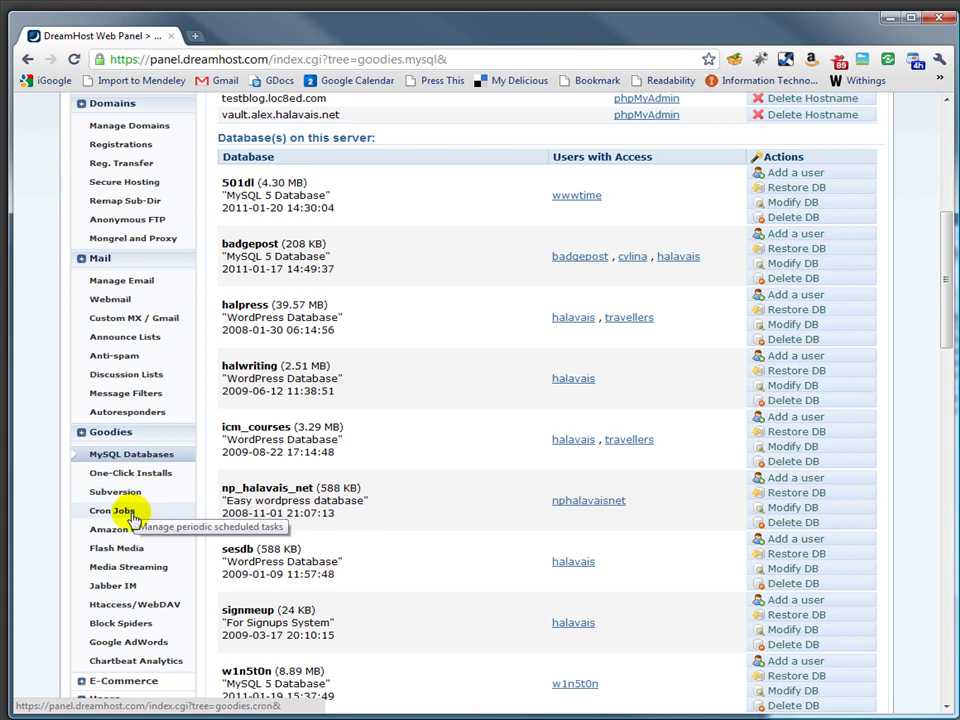
Step: Browse the Htaccess/WebDAV domain list, then expand the Users section in the sidebar
{"action": "left_click", "coordinate": [125, 606]}
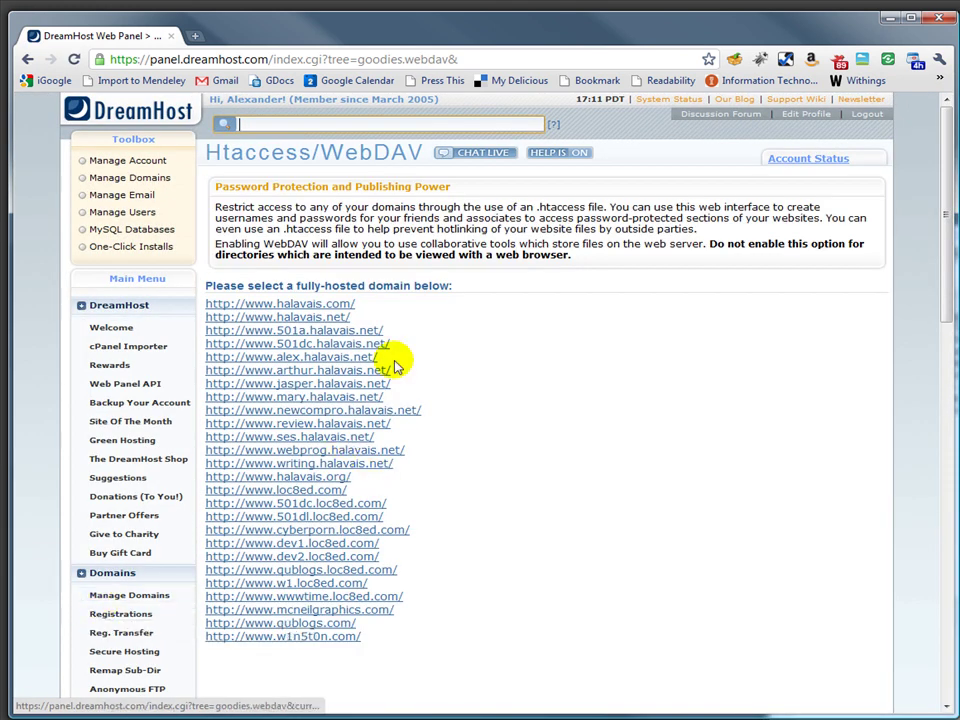
{"action": "scroll", "coordinate": [85, 535], "scroll_direction": "down", "scroll_amount": 1}
{"action": "scroll", "coordinate": [90, 541], "scroll_direction": "down", "scroll_amount": 2}
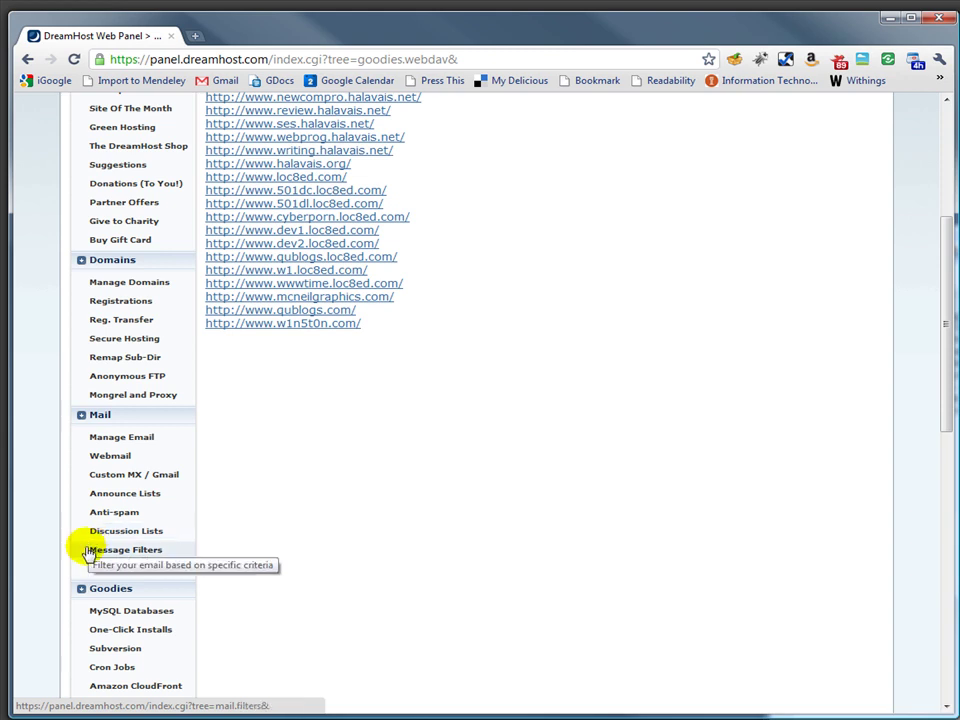
{"action": "scroll", "coordinate": [34, 536], "scroll_direction": "down", "scroll_amount": 2}
{"action": "scroll", "coordinate": [34, 538], "scroll_direction": "down", "scroll_amount": 2}
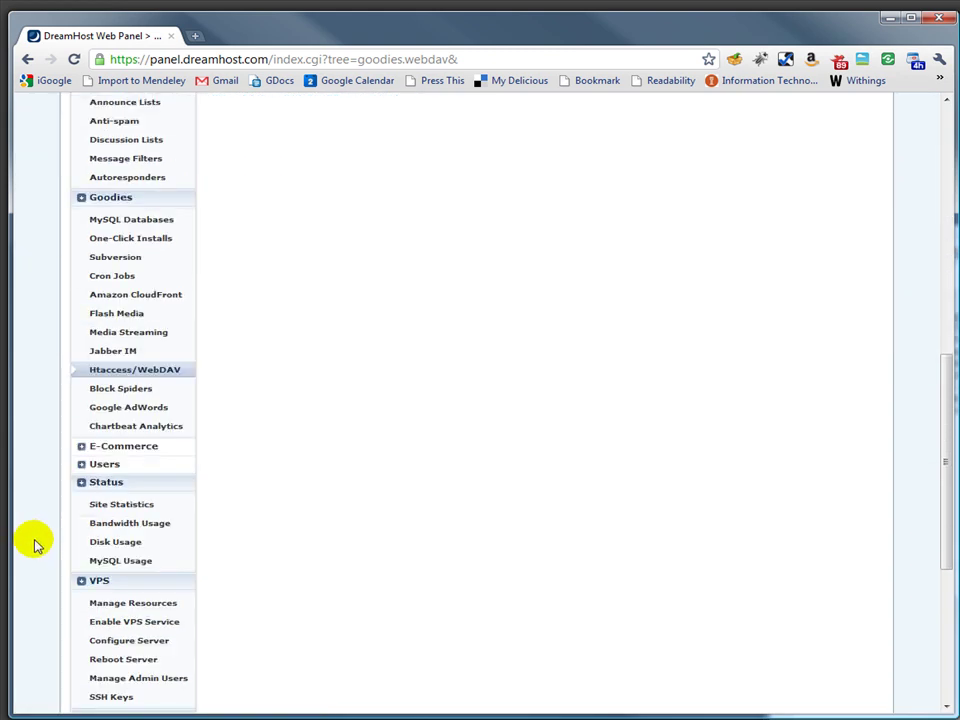
{"action": "left_click", "coordinate": [115, 466]}
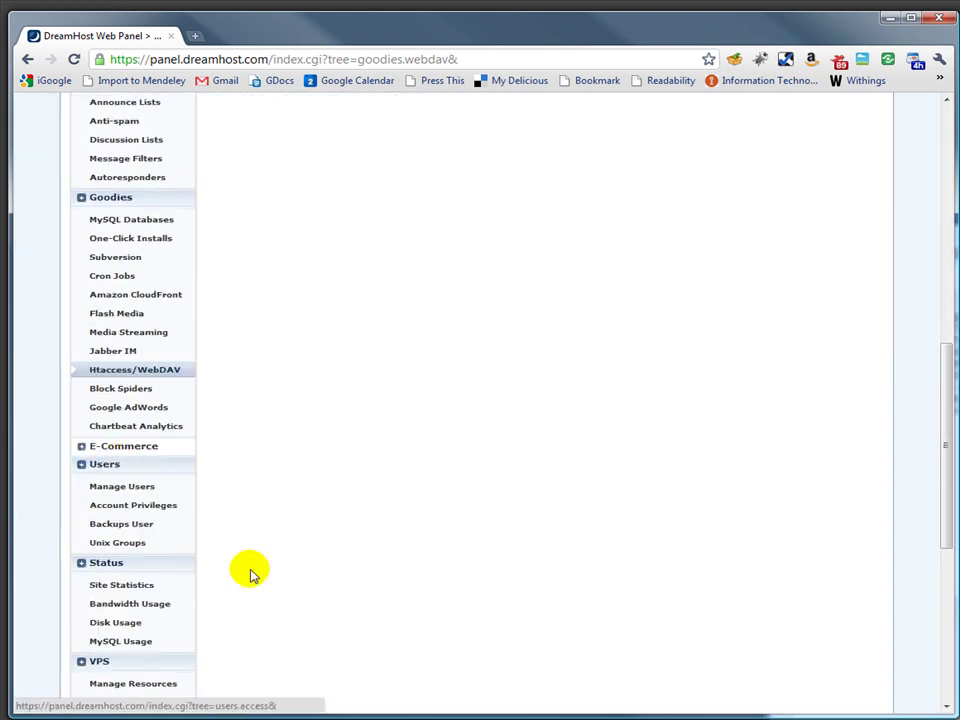
Step: Show the Manage Users list of five users, then scroll the sidebar down to Support
{"action": "left_click", "coordinate": [122, 487]}
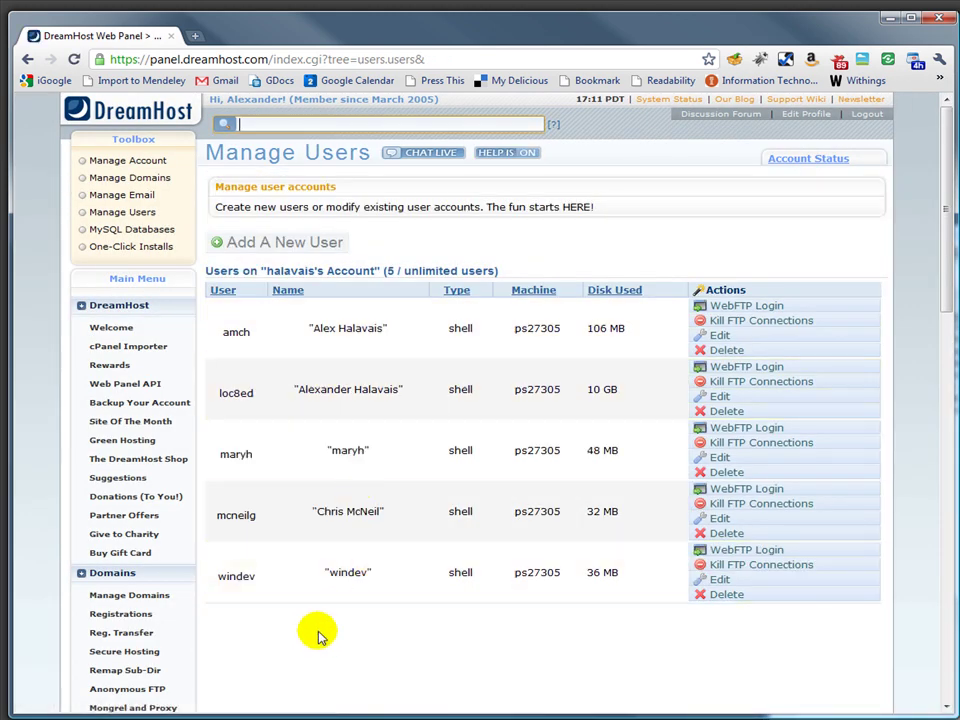
{"action": "scroll", "coordinate": [94, 499], "scroll_direction": "down", "scroll_amount": 5}
{"action": "scroll", "coordinate": [92, 506], "scroll_direction": "down", "scroll_amount": 3}
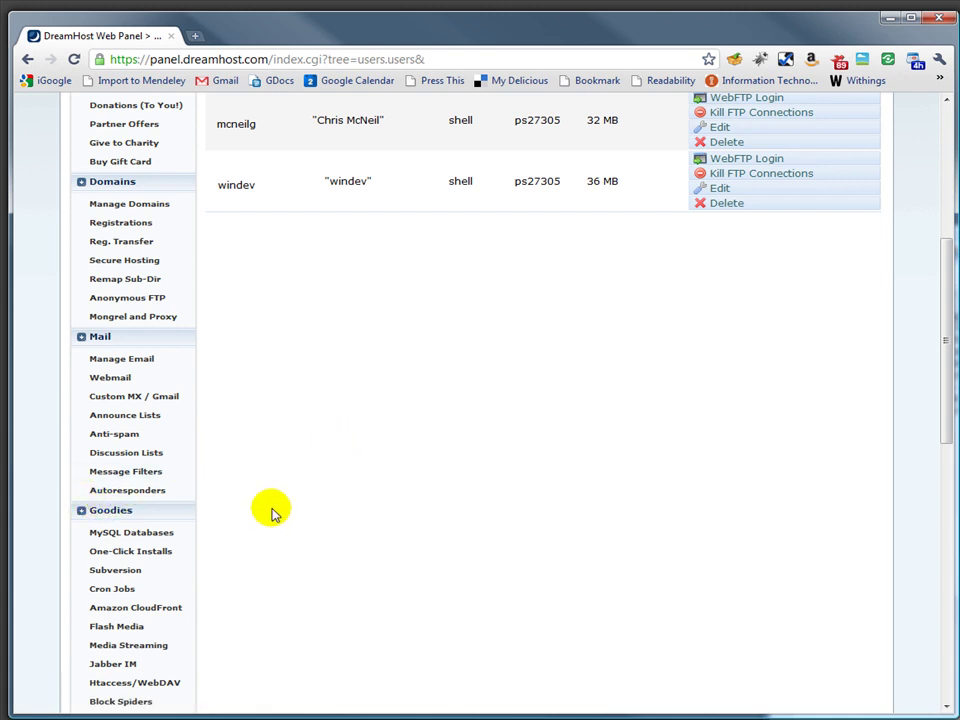
{"action": "scroll", "coordinate": [330, 480], "scroll_direction": "down", "scroll_amount": 3}
{"action": "scroll", "coordinate": [315, 505], "scroll_direction": "down", "scroll_amount": 5}
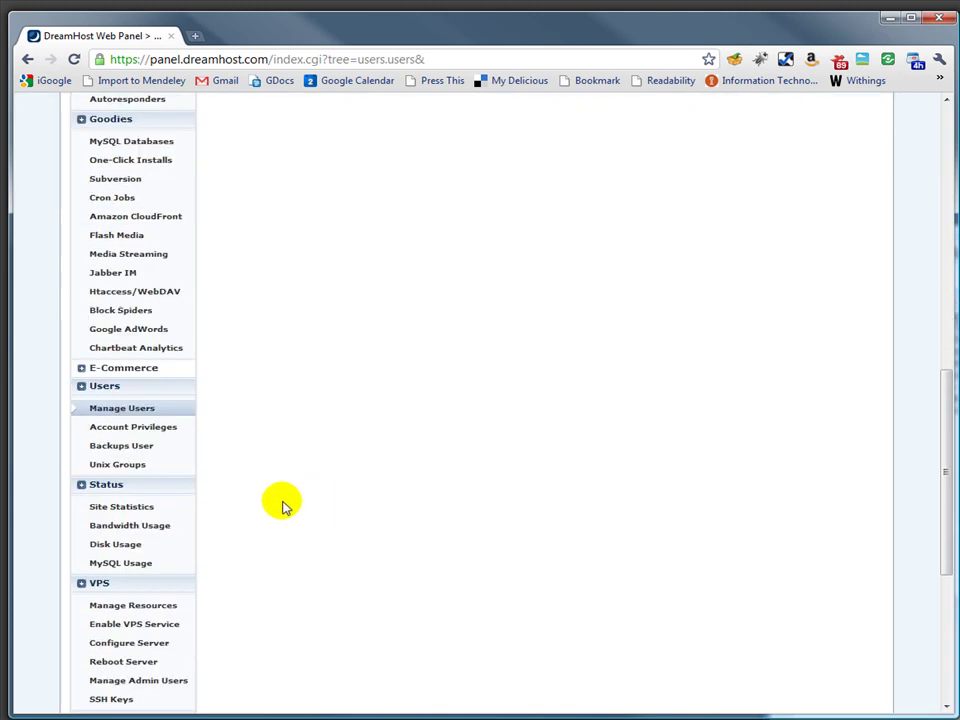
{"action": "scroll", "coordinate": [190, 516], "scroll_direction": "down", "scroll_amount": 3}
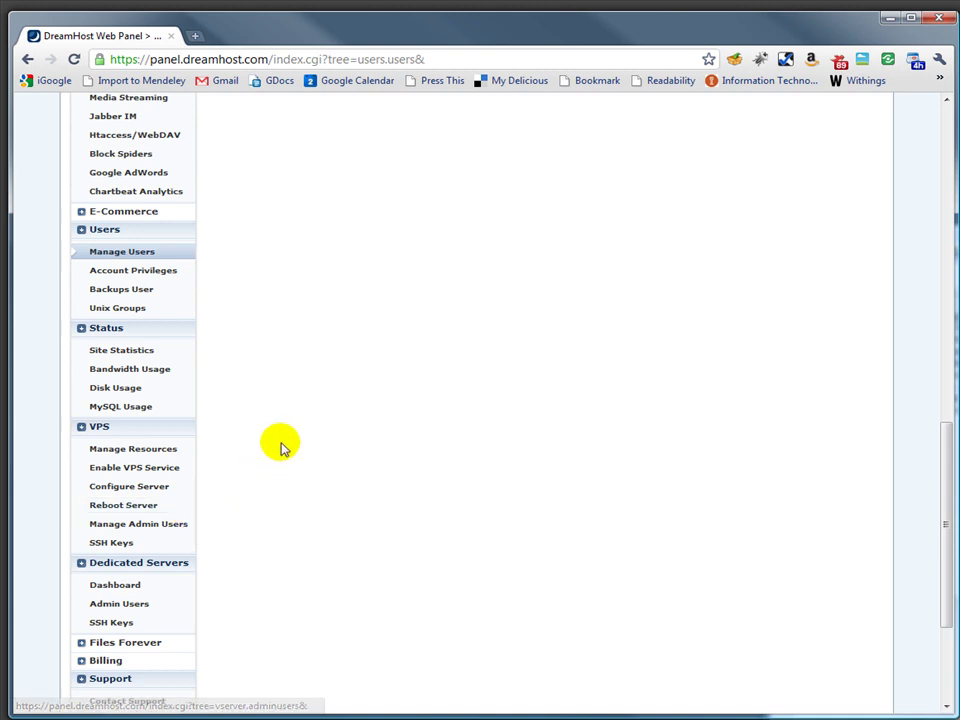
{"action": "scroll", "coordinate": [245, 509], "scroll_direction": "down", "scroll_amount": 3}
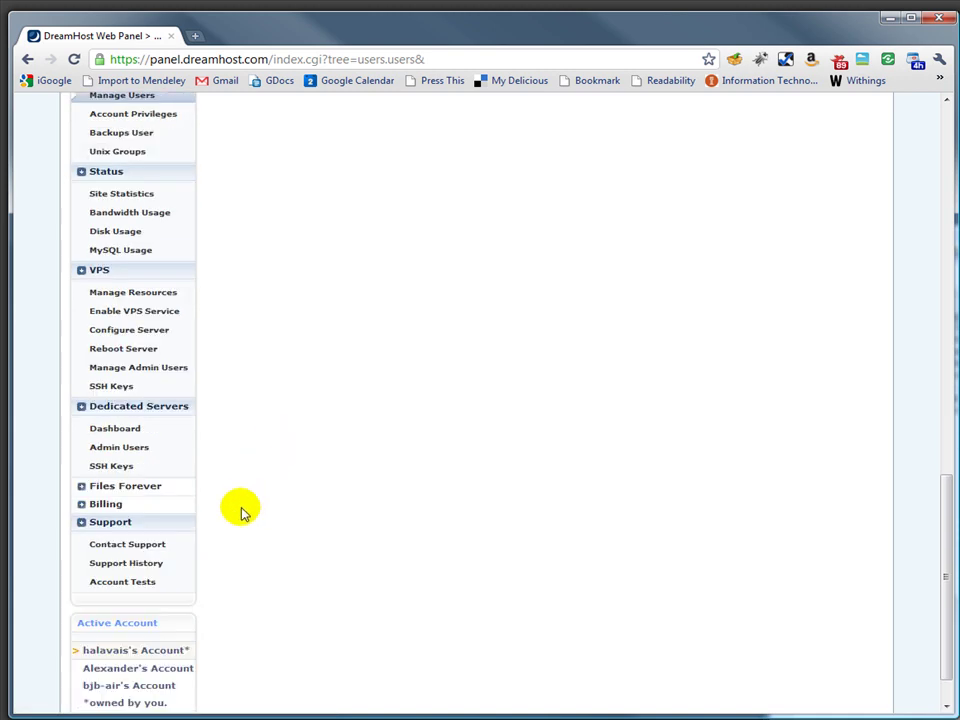
Step: Go to Contact Support under the sidebar's Support section
{"action": "left_click", "coordinate": [108, 544]}
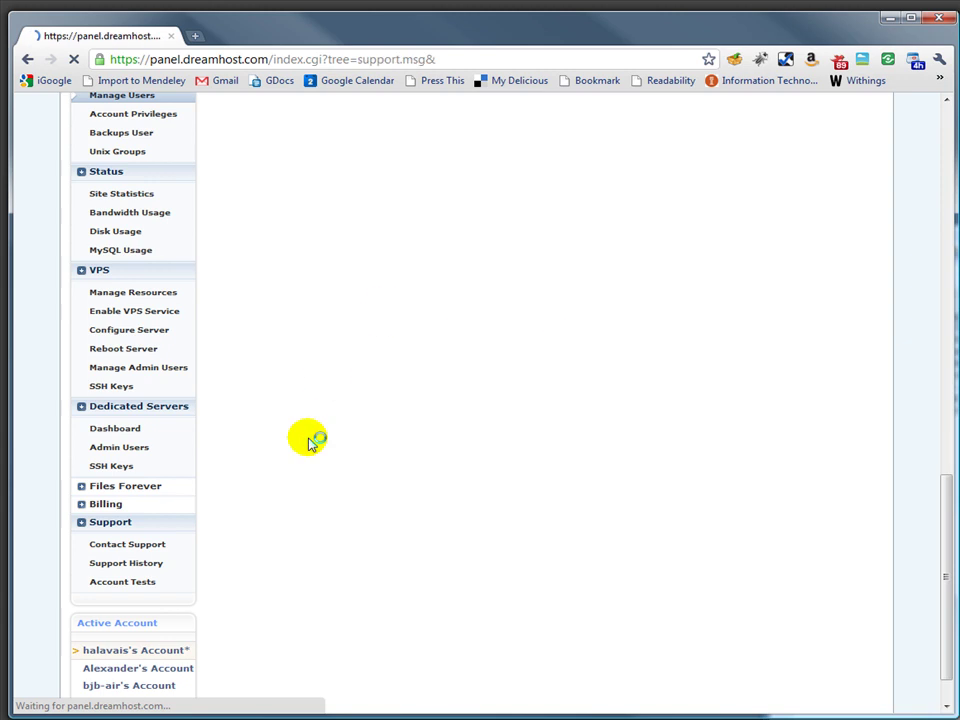